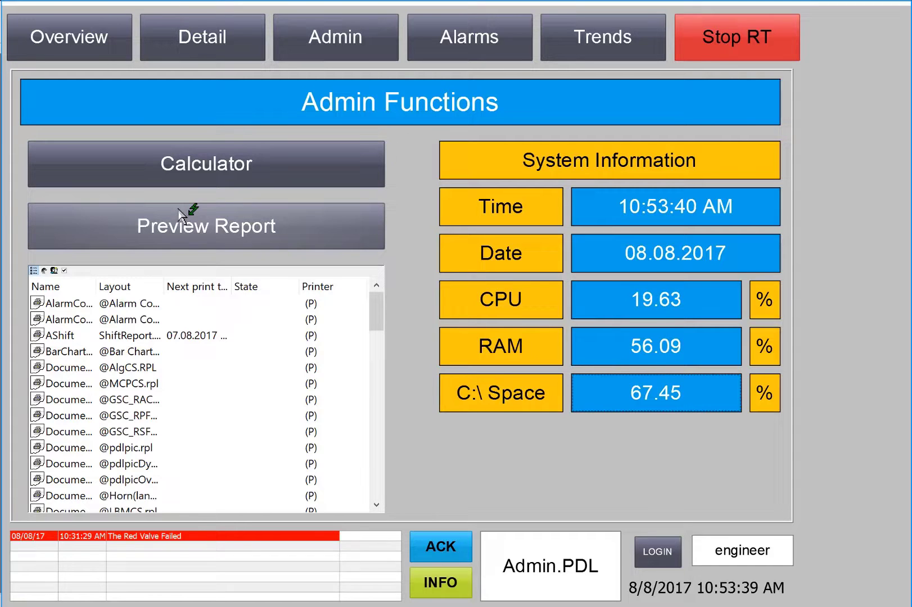
# Step: Preview and close the ShiftReport from the Admin screen, then widen the job list's Name and Layout columns
pyautogui.click(145, 229)
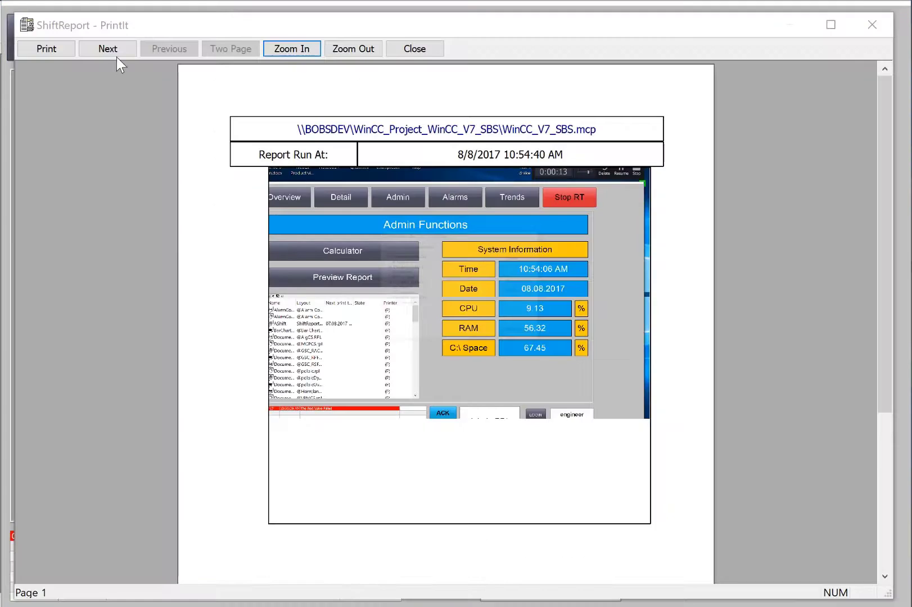
pyautogui.click(118, 54)
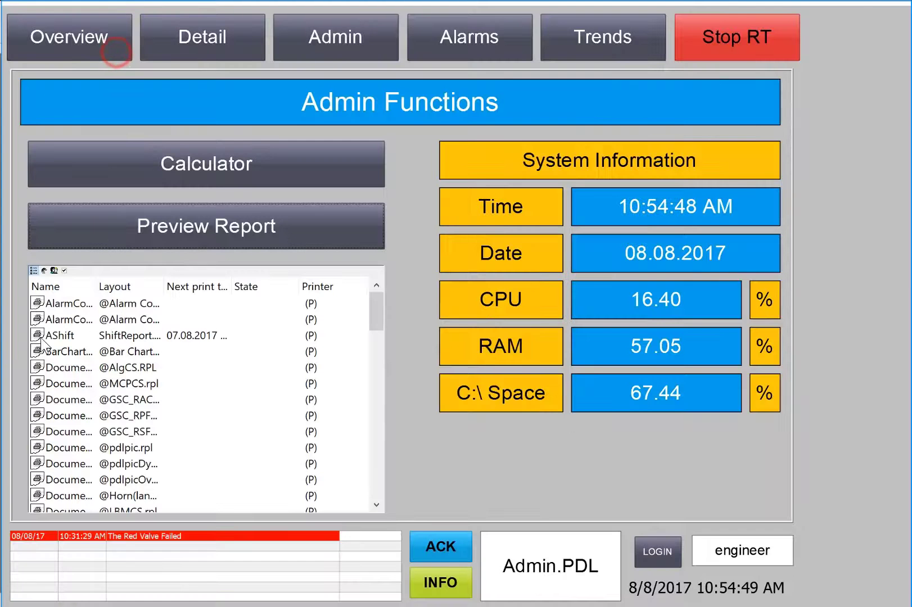
pyautogui.moveTo(113, 286); pyautogui.dragTo(144, 286)
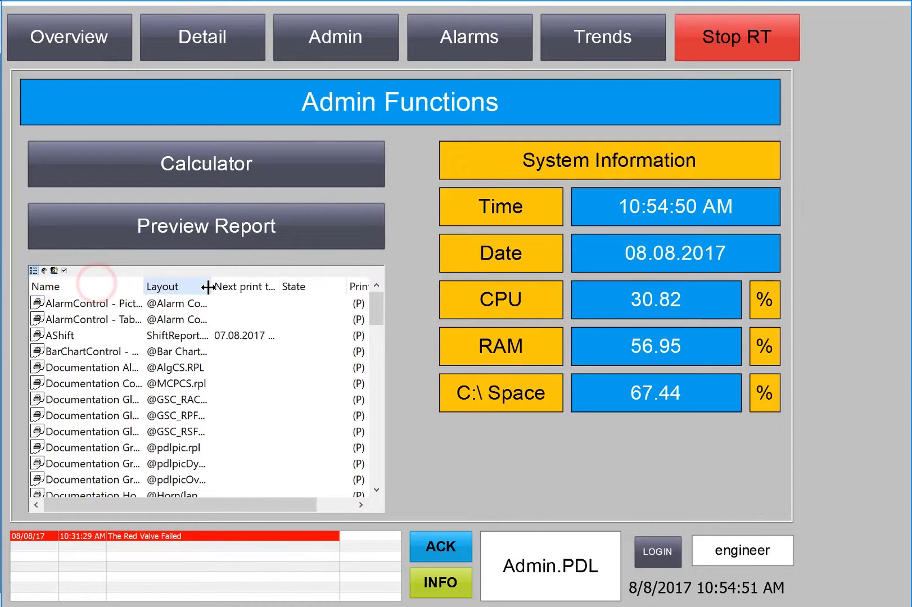
pyautogui.moveTo(206, 286); pyautogui.dragTo(277, 286)
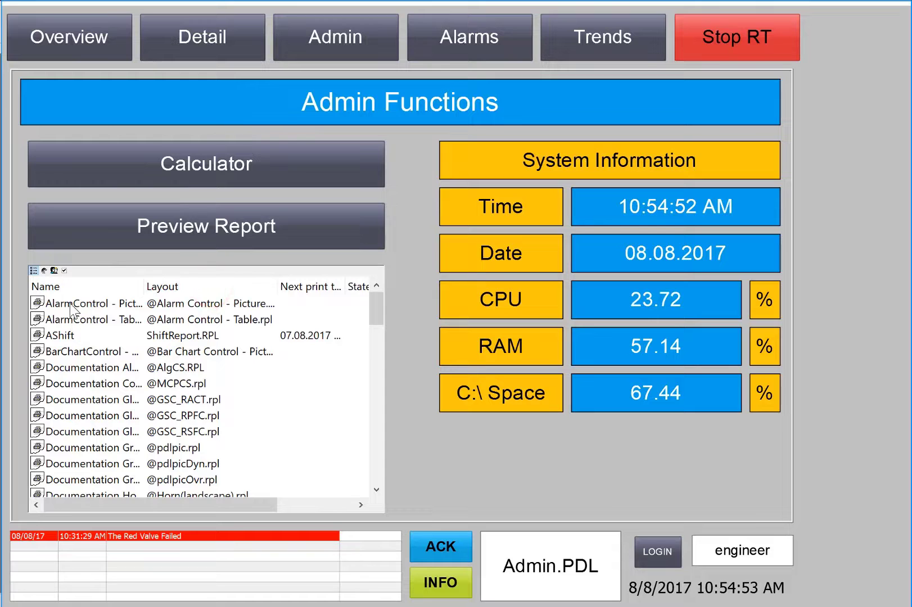
pyautogui.scroll(-1, 77, 428)
pyautogui.scroll(-3, 78, 424)
pyautogui.scroll(4, 80, 419)
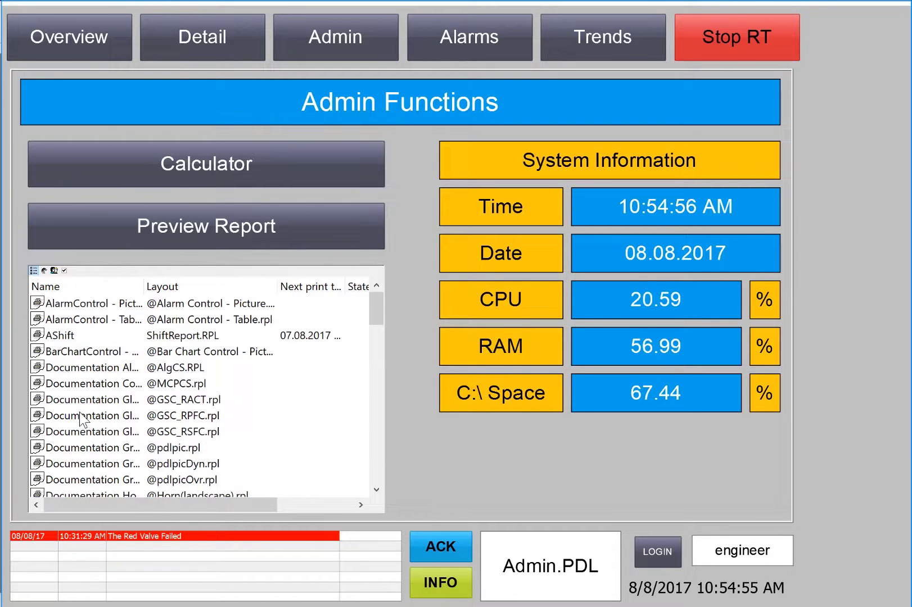
# Step: Filter the print job list to shift reports, then open Admin.PDL in Graphics Designer
pyautogui.click(45, 271)
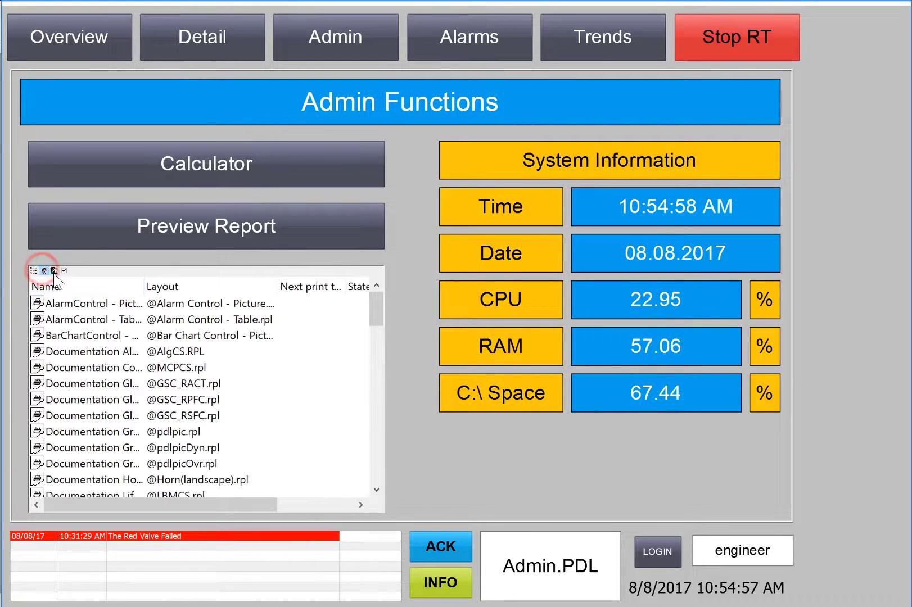
pyautogui.click(54, 270)
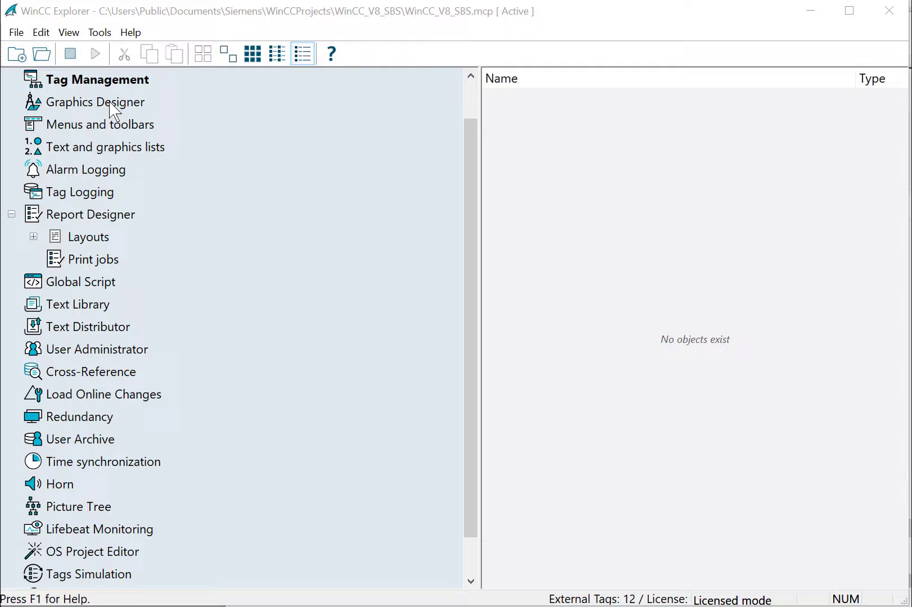
pyautogui.click(112, 106)
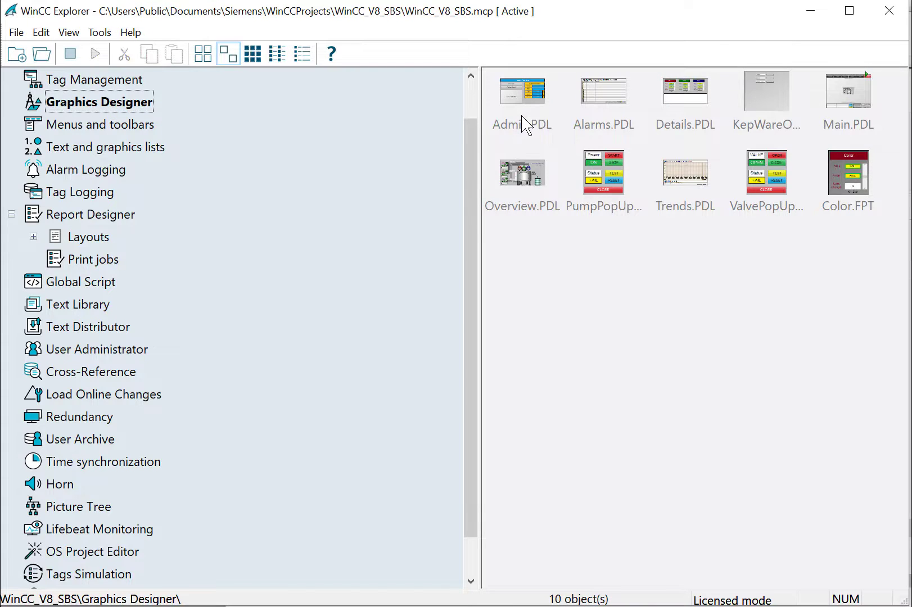
pyautogui.doubleClick(523, 124)
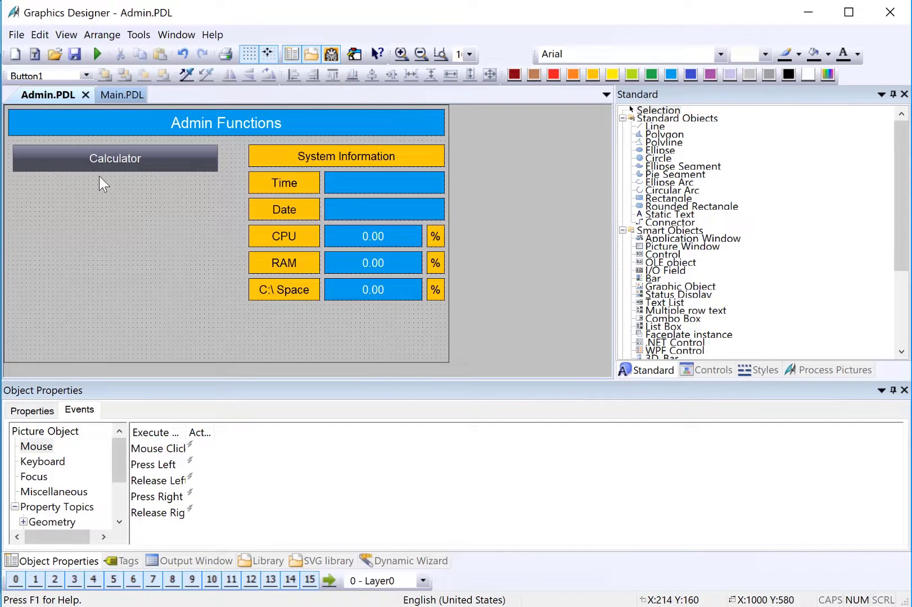
# Step: Duplicate the Calculator button and place the copy just below it
pyautogui.click(42, 157)
pyautogui.rightClick(67, 165)
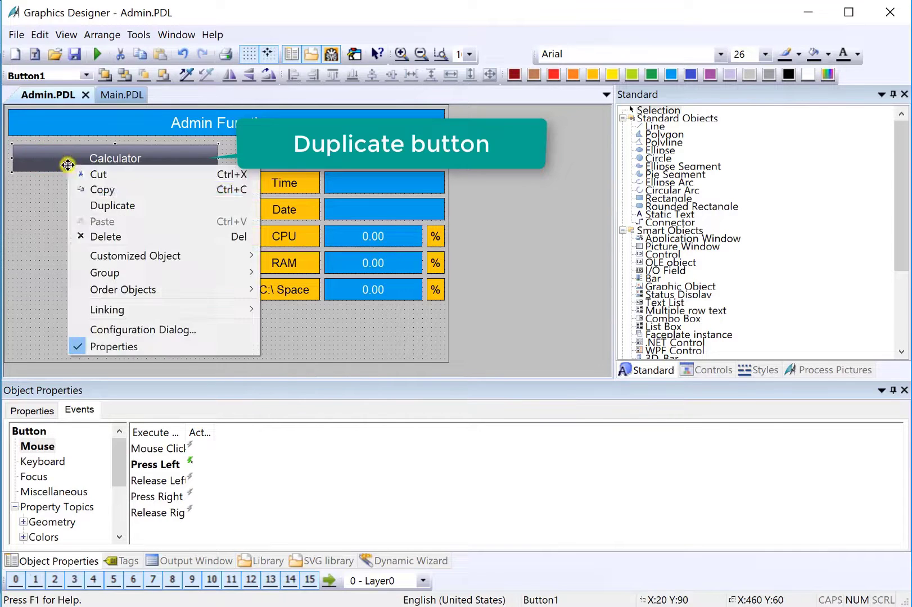
pyautogui.click(87, 206)
pyautogui.moveTo(67, 167); pyautogui.dragTo(60, 199)
# Step: Change the copied button's Font text to 'Preview Report'
pyautogui.click(22, 410)
pyautogui.click(31, 492)
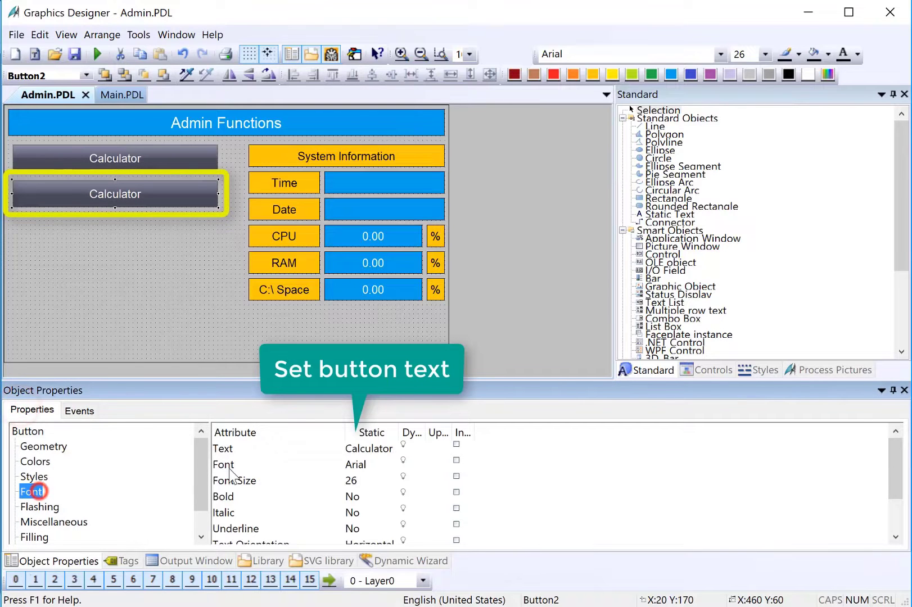
pyautogui.doubleClick(378, 451)
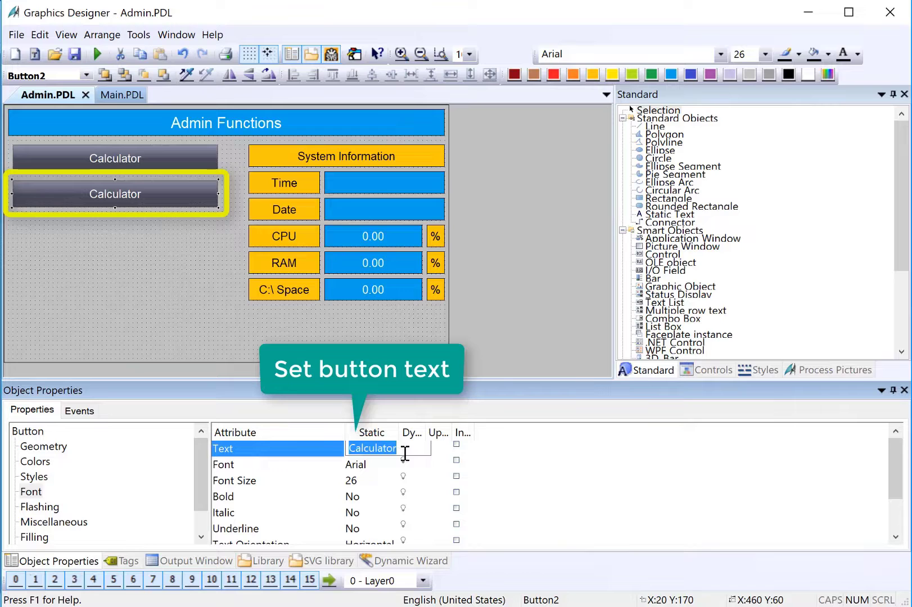
pyautogui.write('Preview Report')
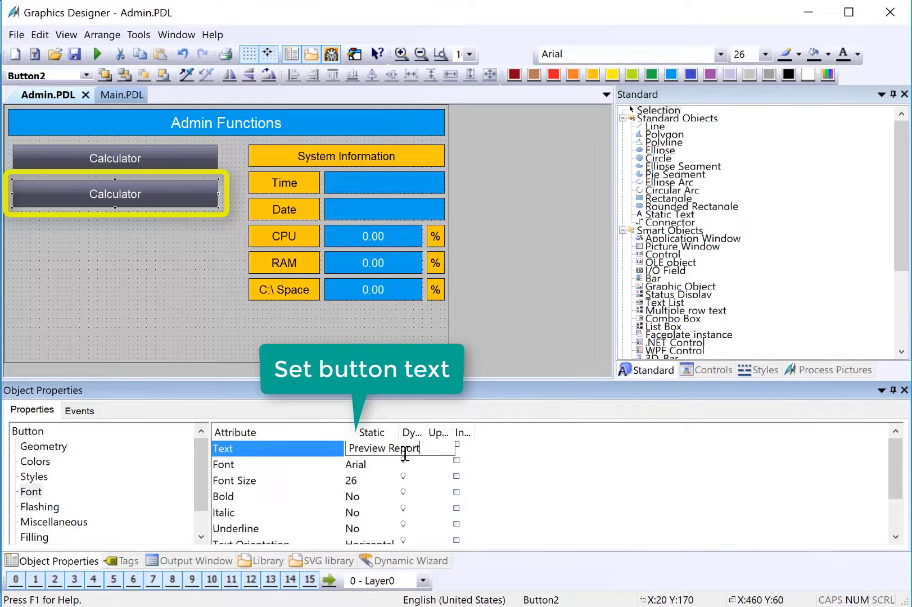
pyautogui.press('Return')
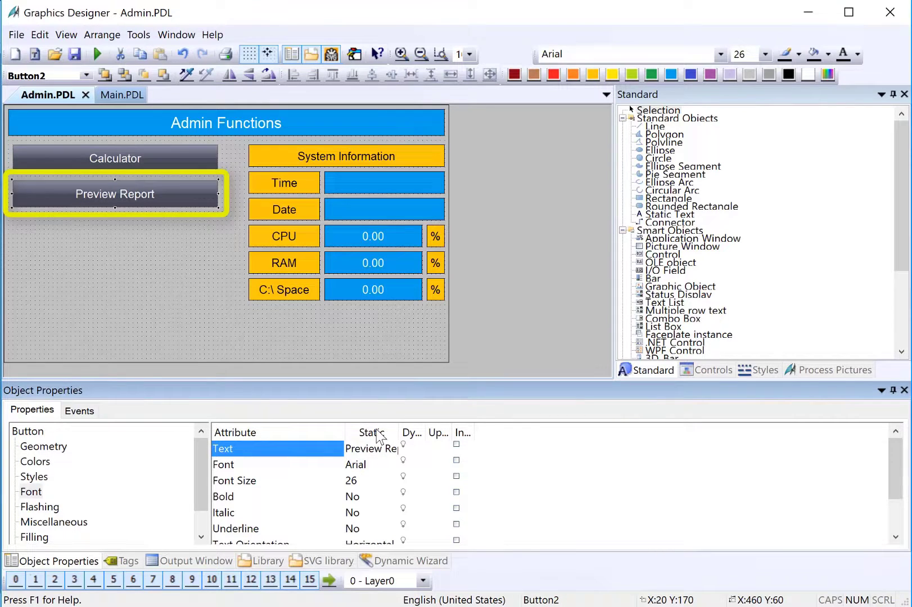
pyautogui.click(80, 411)
# Step: Open the Press Left C action and delete the ProgramExecute calculator line
pyautogui.click(163, 465)
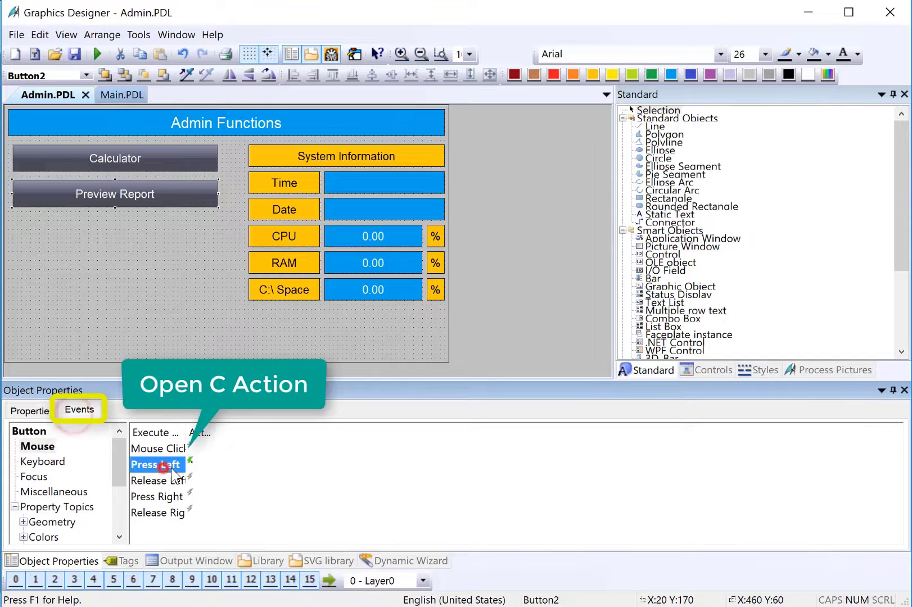
pyautogui.doubleClick(191, 464)
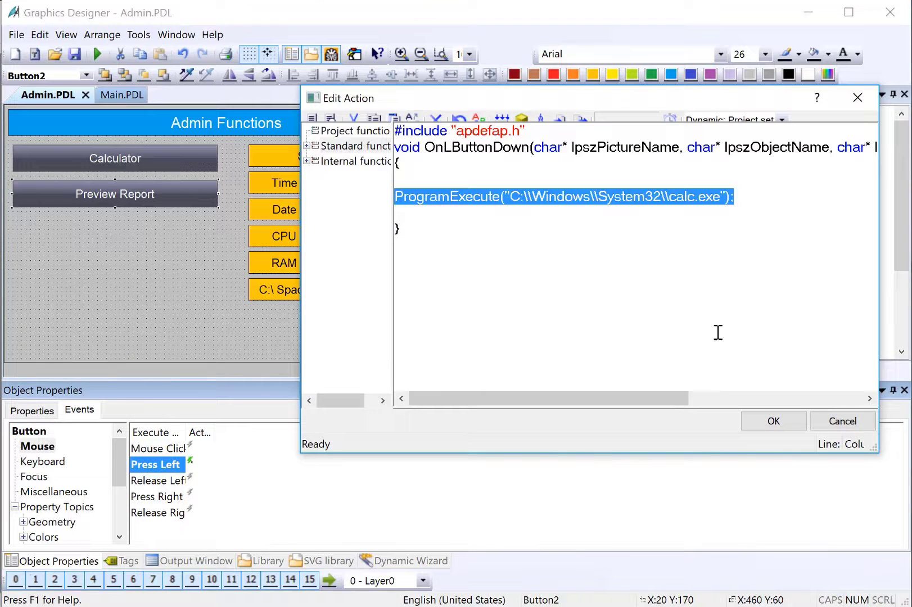
pyautogui.press('Delete')
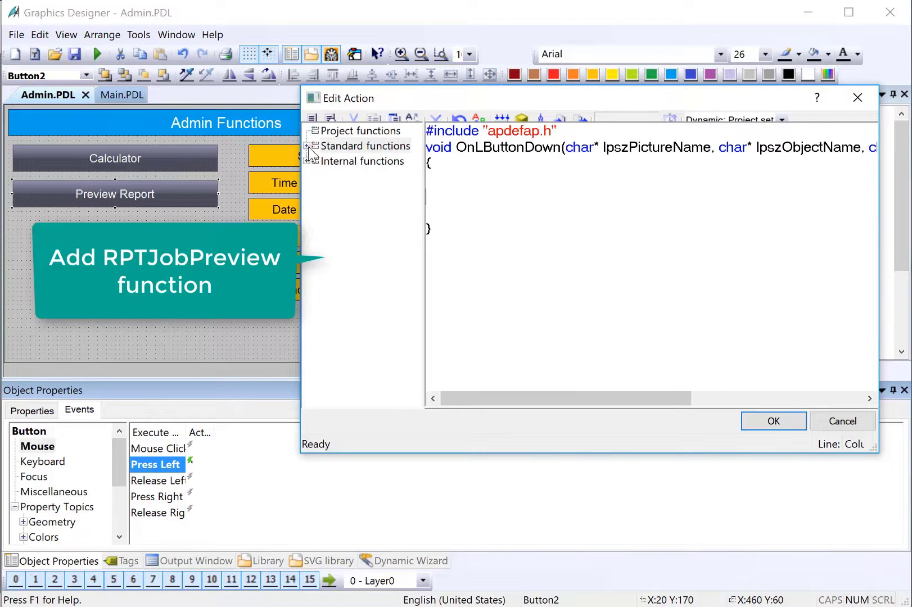
# Step: Insert the Report function RPTJobPreview and select its job name placeholder
pyautogui.click(308, 146)
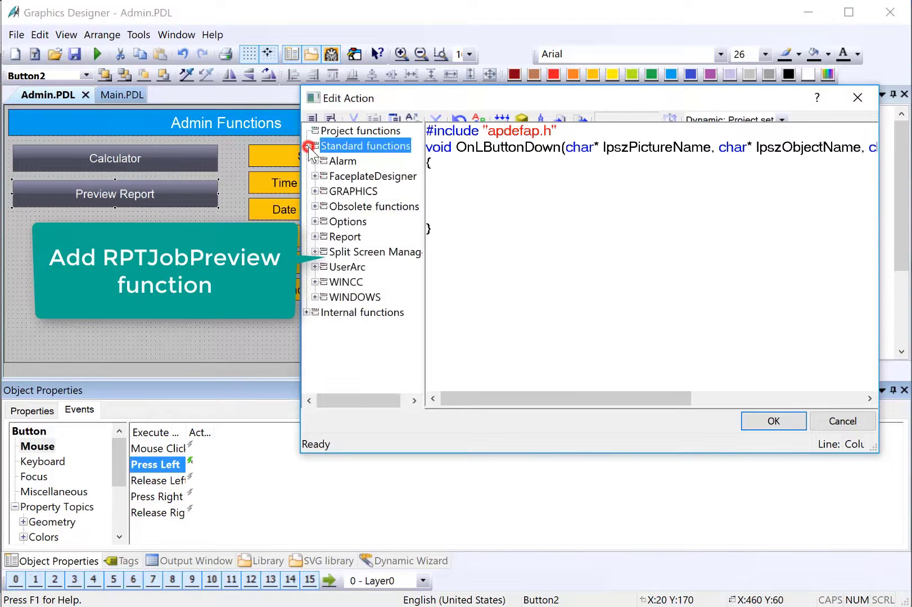
pyautogui.doubleClick(314, 236)
pyautogui.click(373, 252)
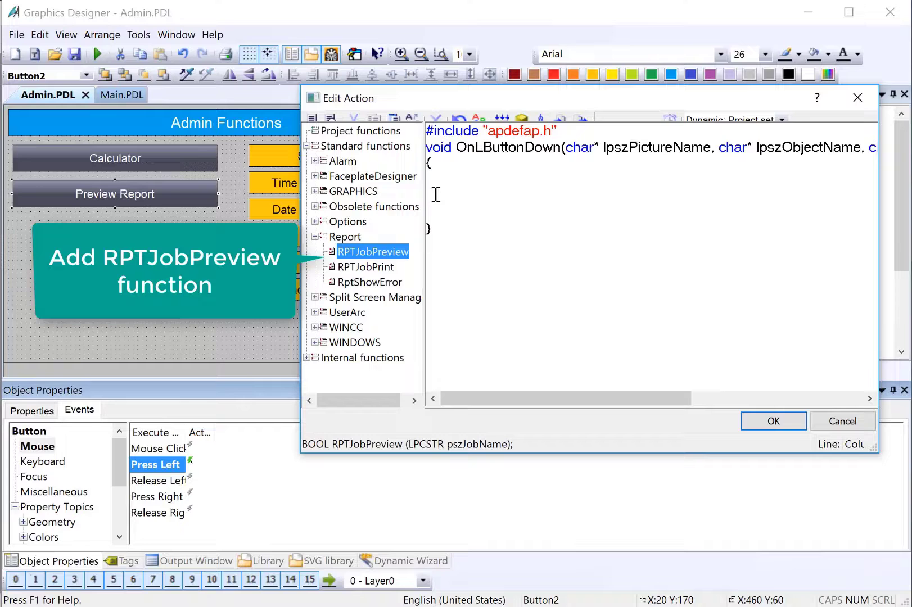
pyautogui.rightClick(350, 256)
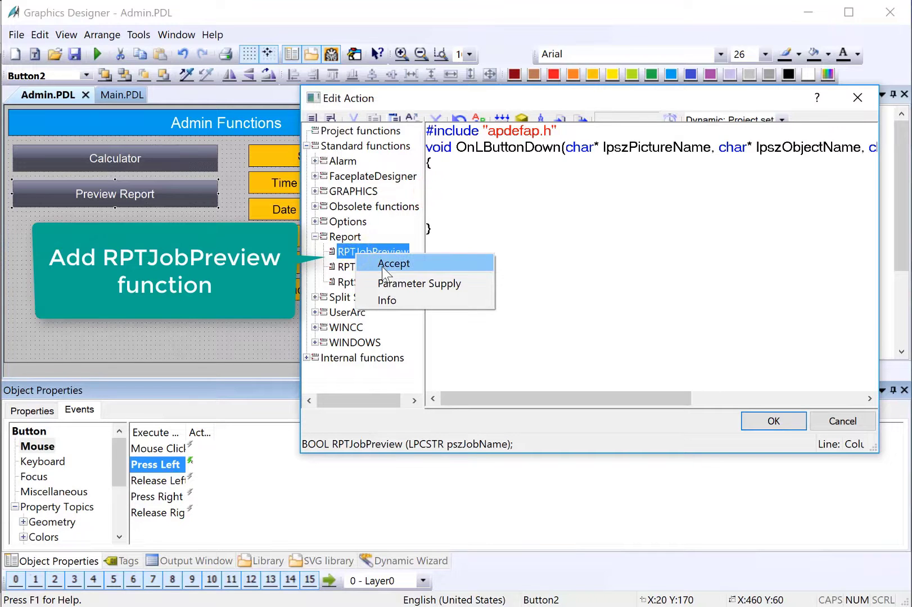
pyautogui.click(393, 264)
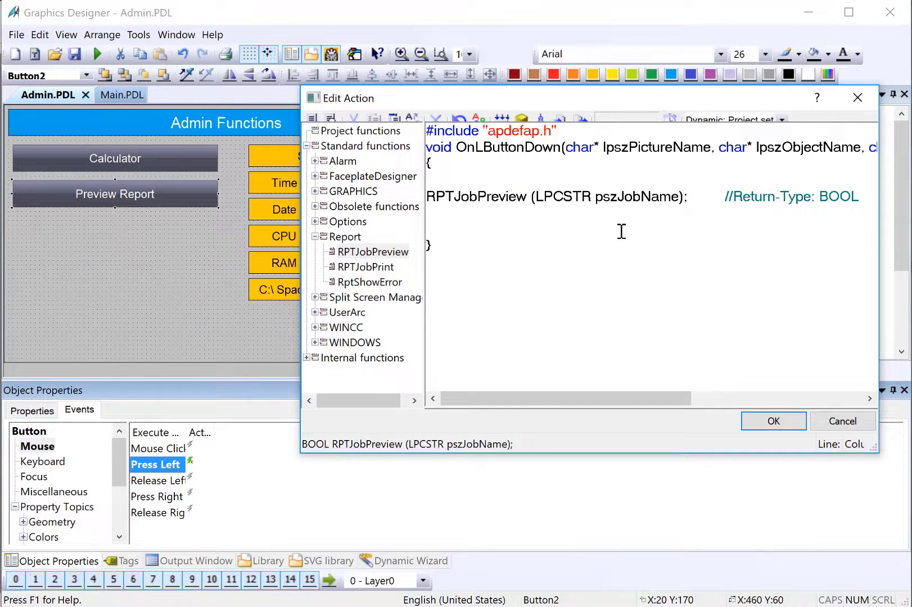
pyautogui.moveTo(536, 197); pyautogui.dragTo(680, 198)
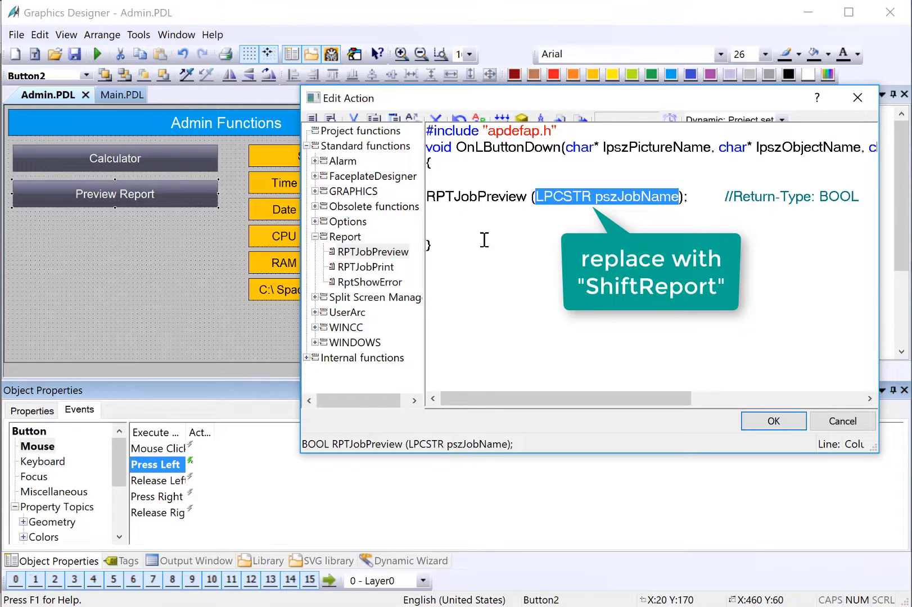
pyautogui.write('"Shif')
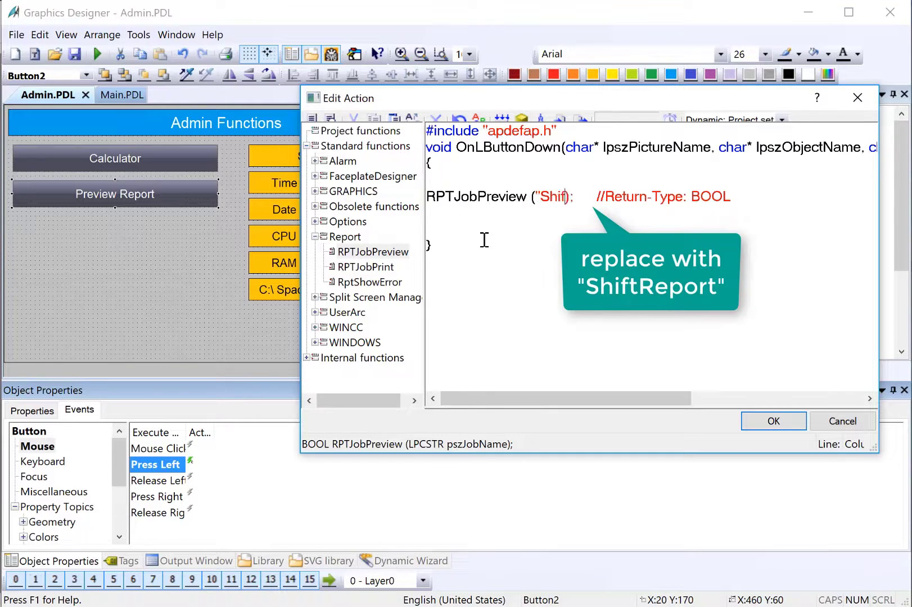
pyautogui.write('ep')
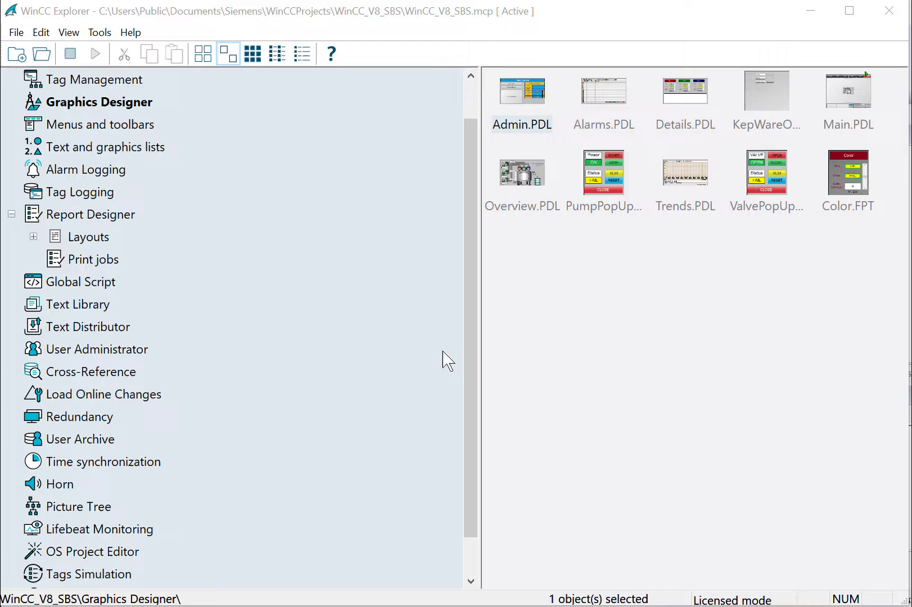
# Step: Copy the ShiftReport job name from its print job properties
pyautogui.click(96, 259)
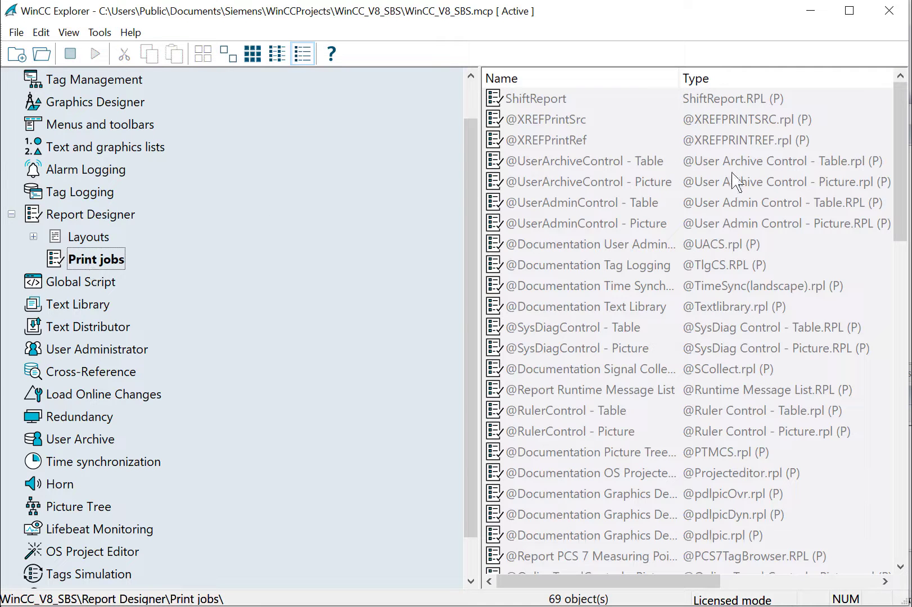
pyautogui.doubleClick(560, 107)
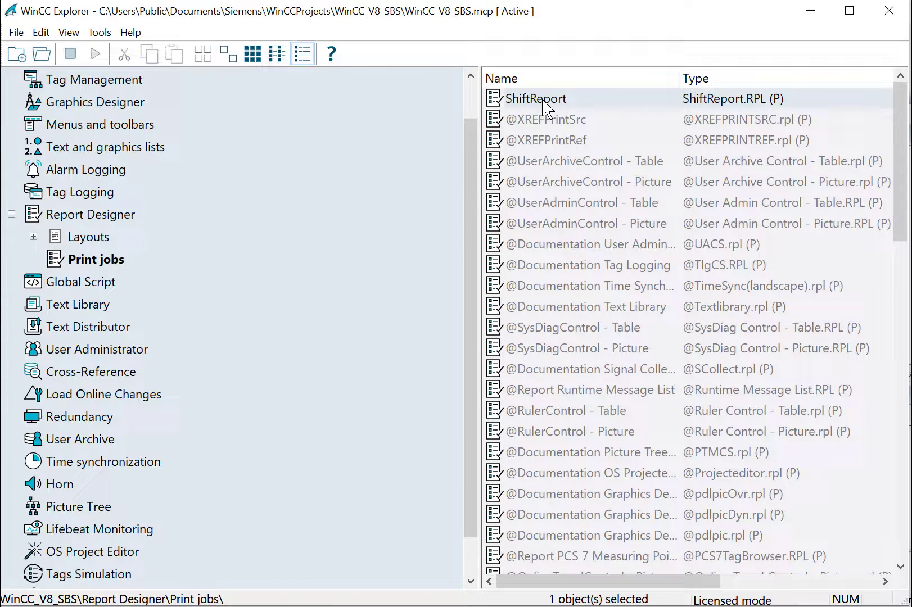
pyautogui.rightClick(408, 123)
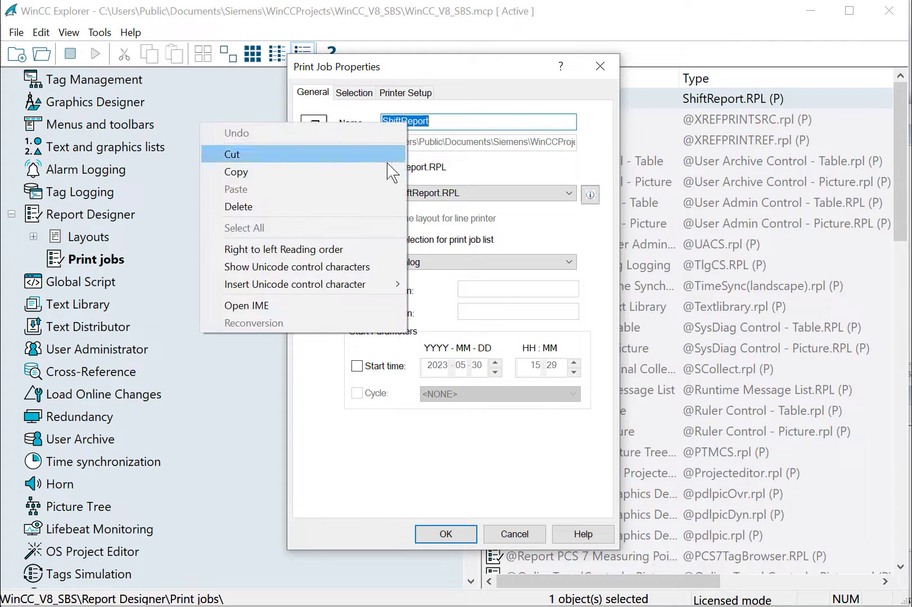
pyautogui.click(245, 173)
pyautogui.click(463, 535)
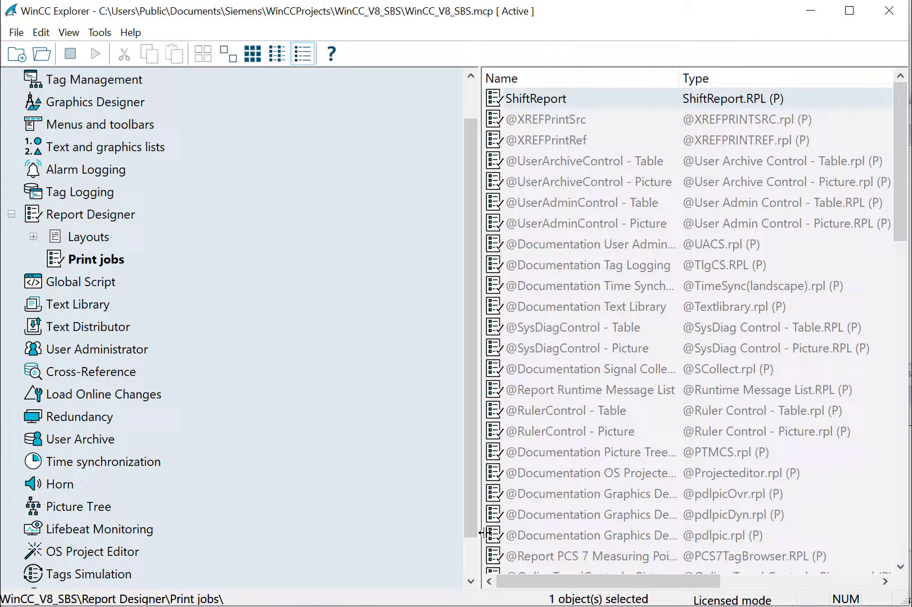
# Step: Compile the RPTJobPreview("ShiftReport") action with 0 errors and accept it
pyautogui.rightClick(553, 270)
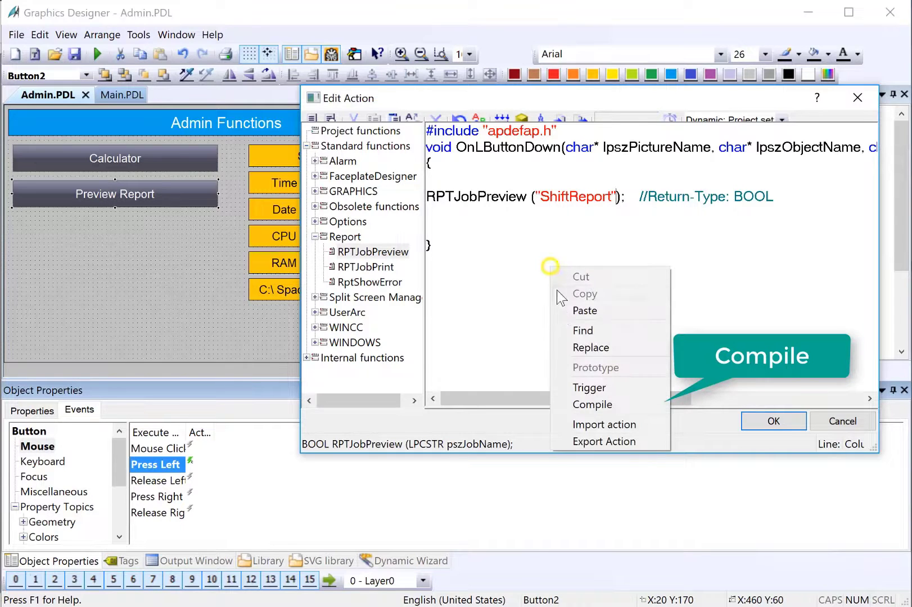
pyautogui.click(581, 404)
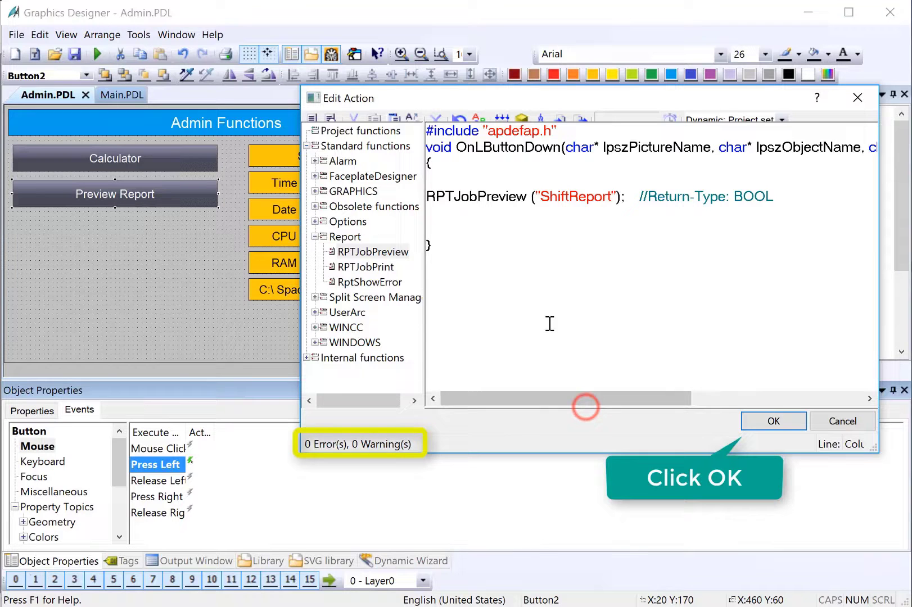
pyautogui.click(773, 421)
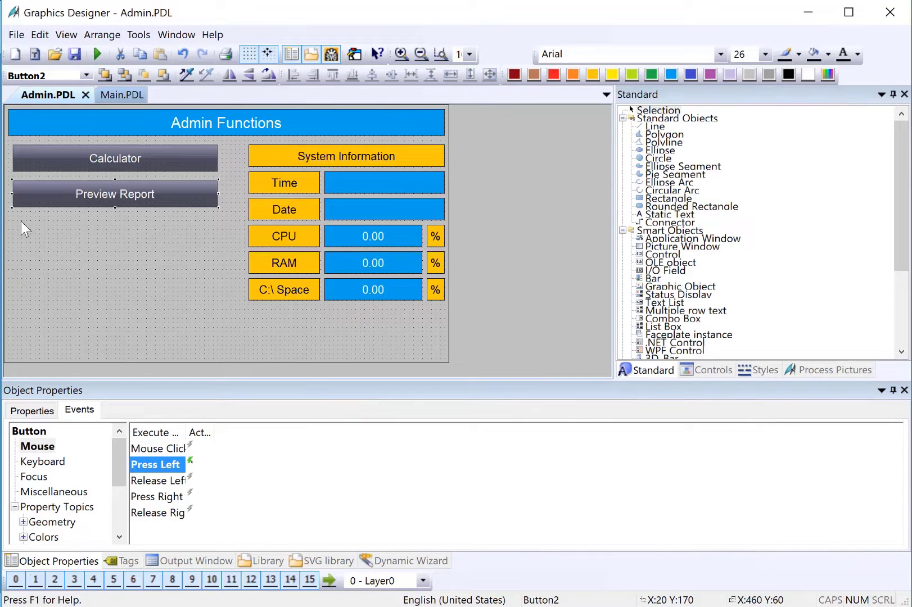
# Step: Add a Print Jobs application window below Preview Report, using the All Jobs - Context Menu template
pyautogui.click(160, 276)
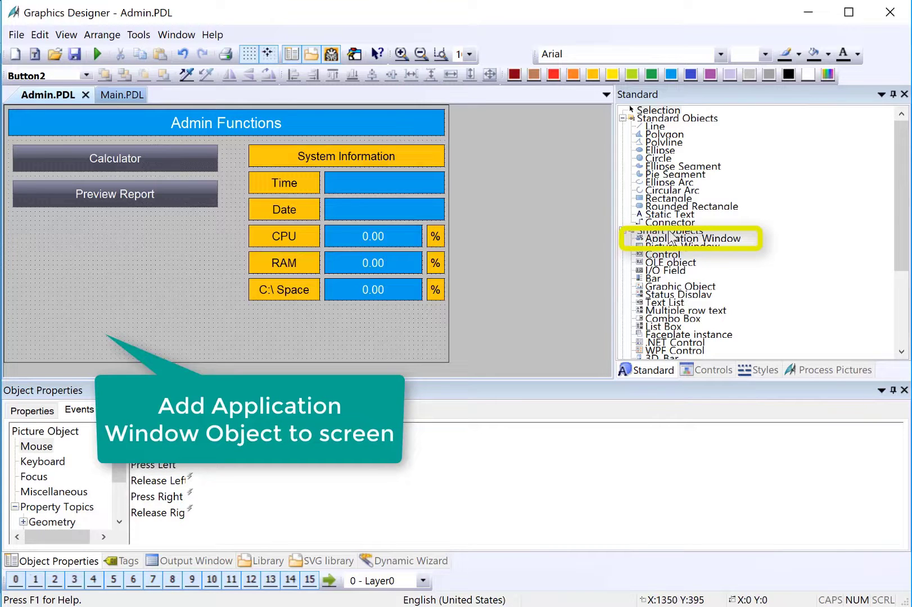
pyautogui.click(686, 237)
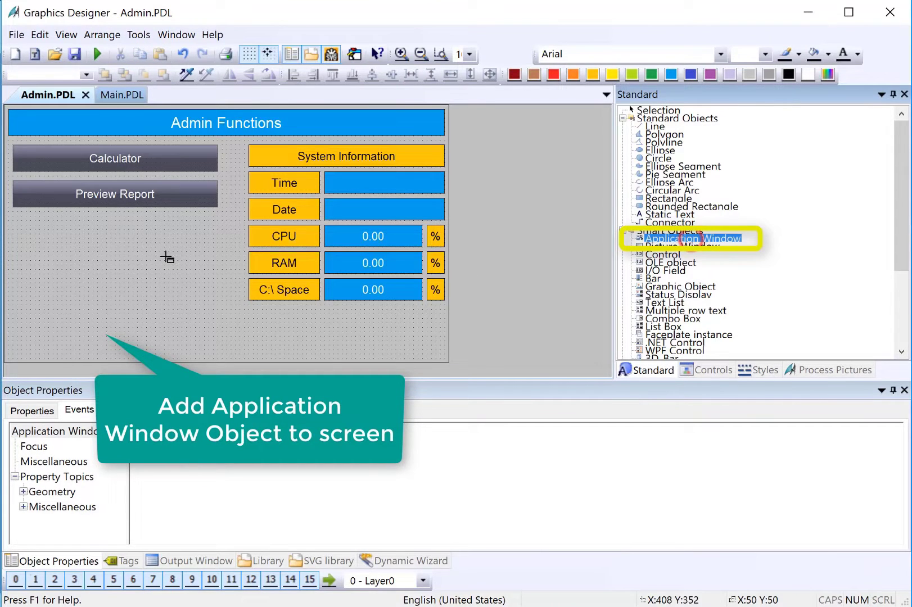
pyautogui.moveTo(14, 217); pyautogui.dragTo(219, 359)
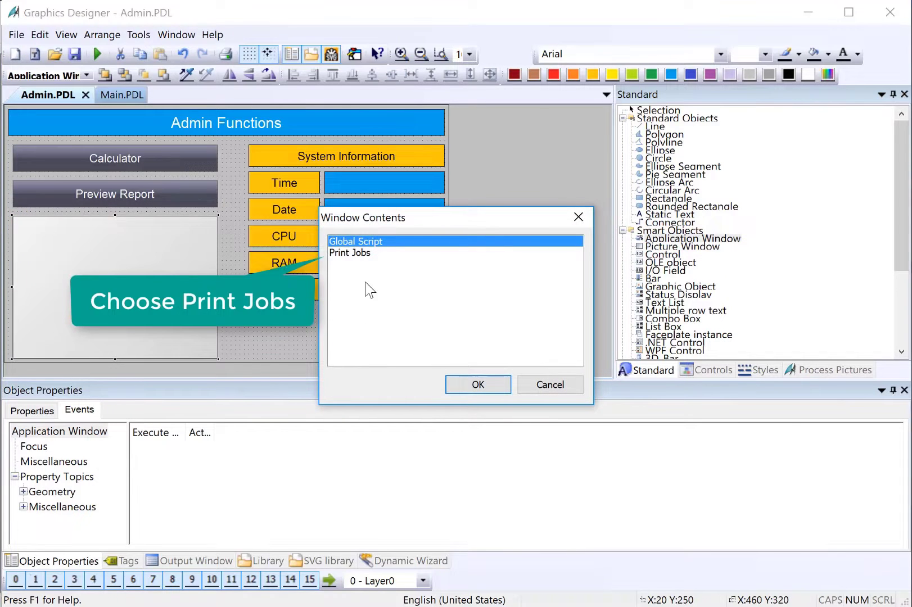
pyautogui.click(347, 253)
pyautogui.click(487, 385)
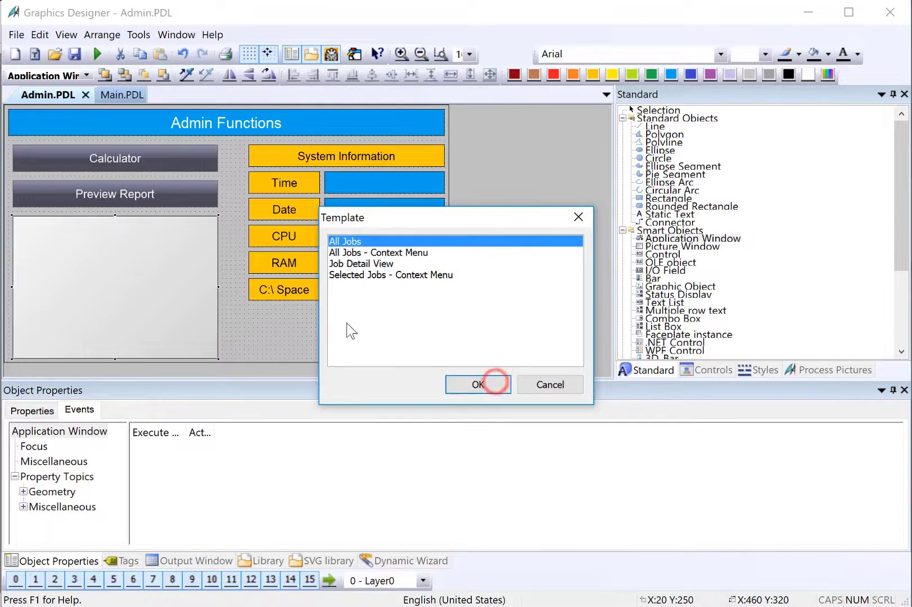
pyautogui.click(379, 253)
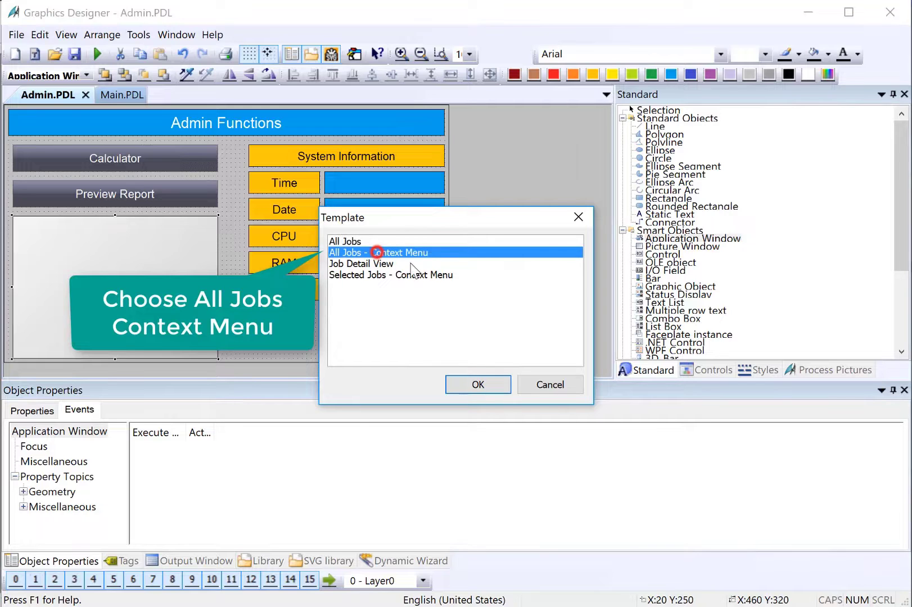
pyautogui.click(469, 385)
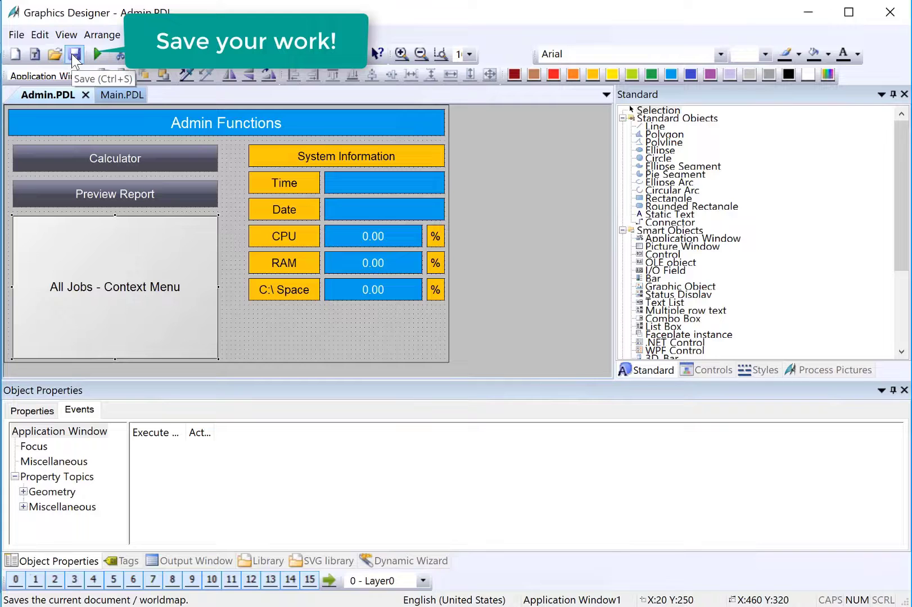
# Step: Save Admin.PDL, activate runtime from Main.PDL, and open the Admin screen
pyautogui.click(74, 54)
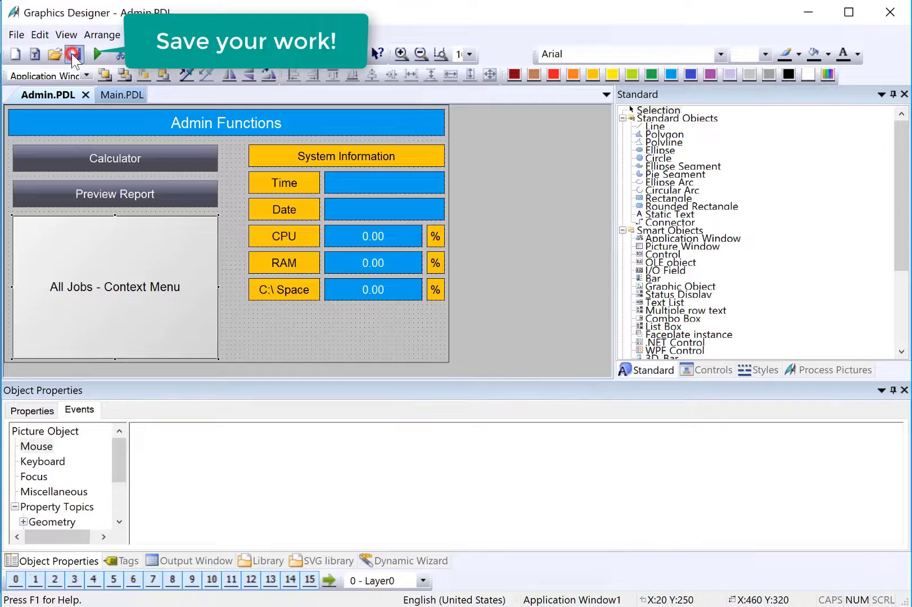
pyautogui.click(118, 95)
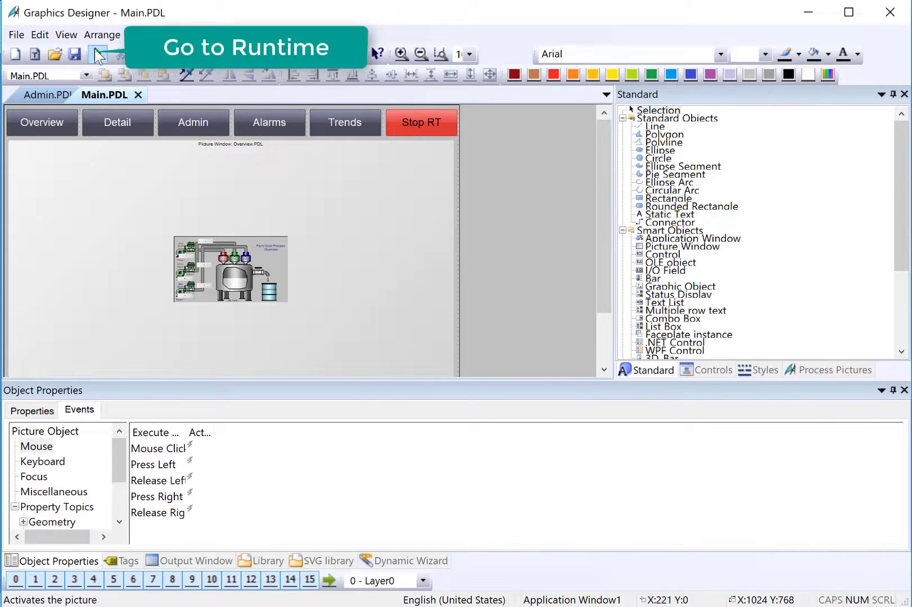
pyautogui.click(95, 49)
pyautogui.click(94, 46)
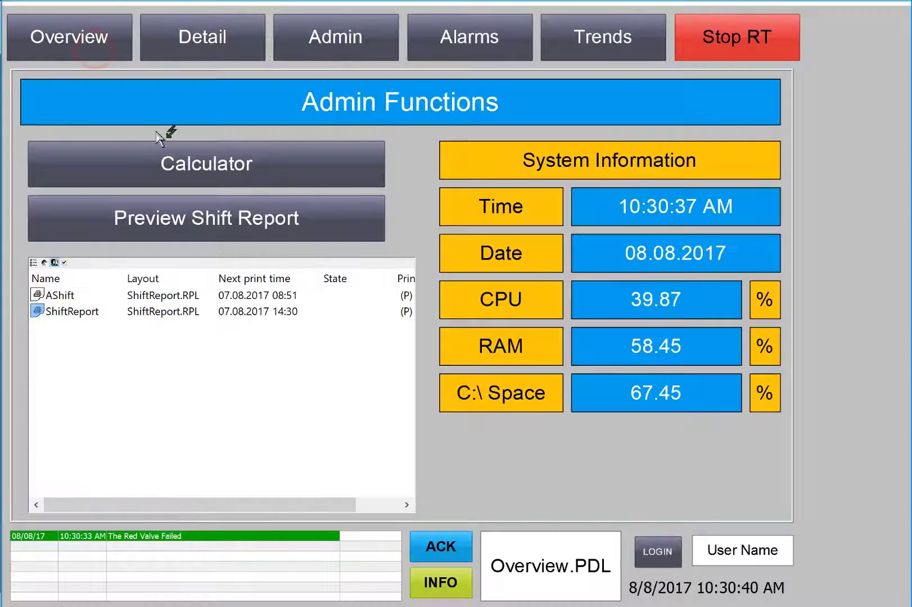
pyautogui.click(328, 49)
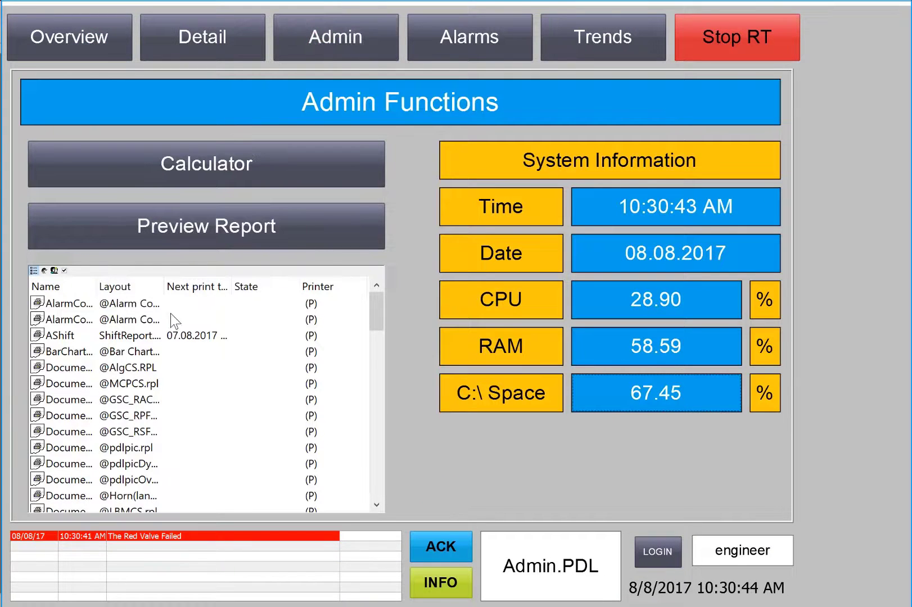
# Step: Run the ShiftReport preview and select its trend properties element
pyautogui.click(216, 239)
pyautogui.moveTo(403, 128); pyautogui.dragTo(405, 132)
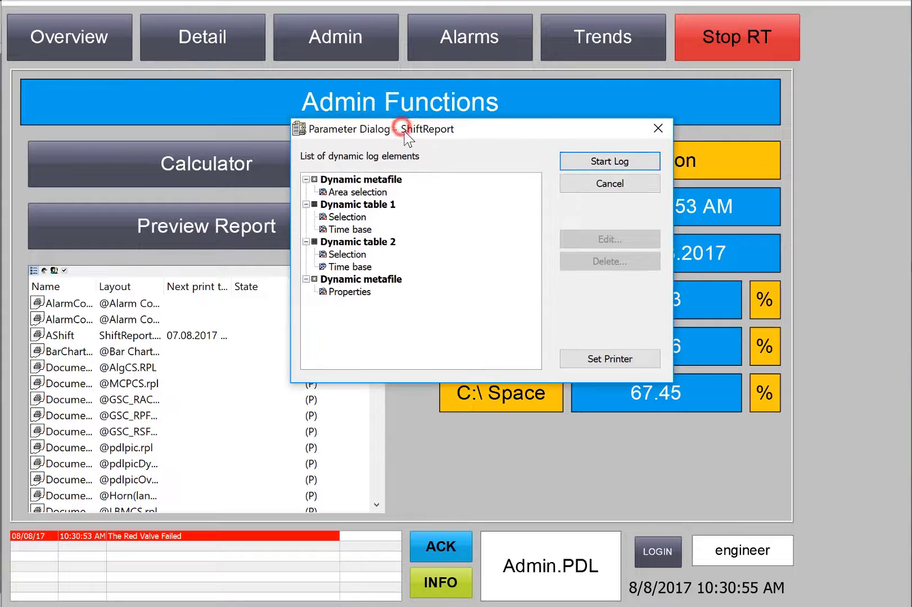
pyautogui.click(336, 295)
# Step: Set the trend's time axis range to 2 minutes and apply it
pyautogui.click(620, 237)
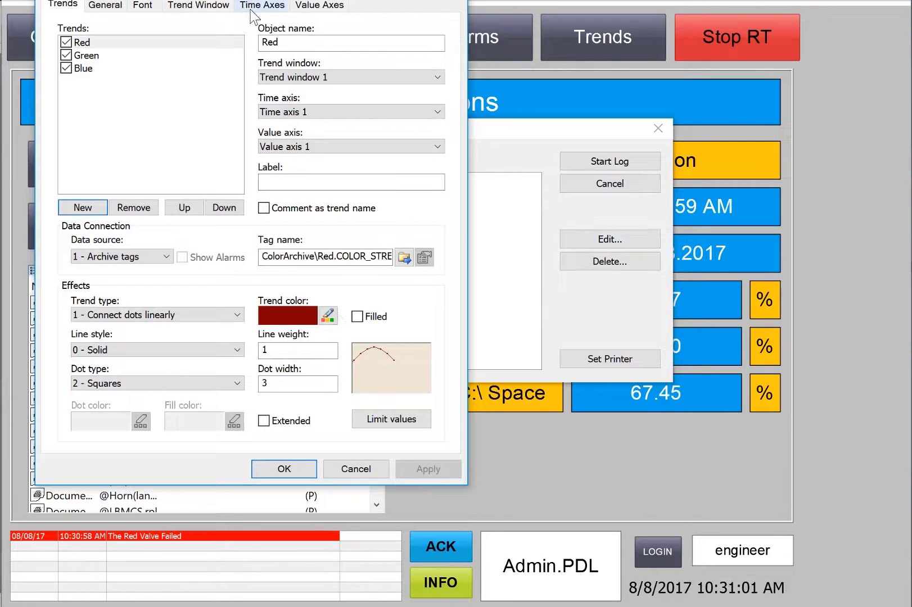
pyautogui.click(258, 5)
pyautogui.doubleClick(320, 294)
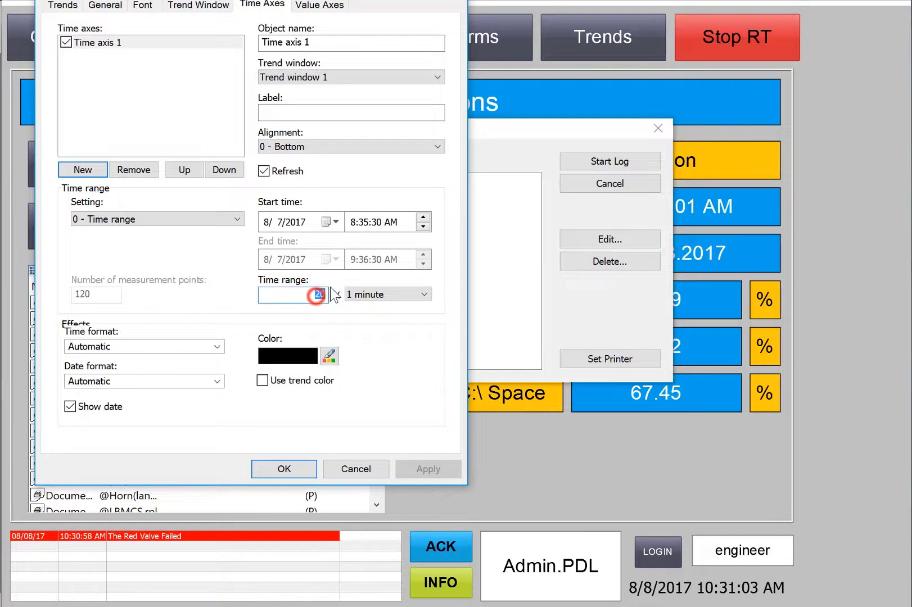
pyautogui.write('2')
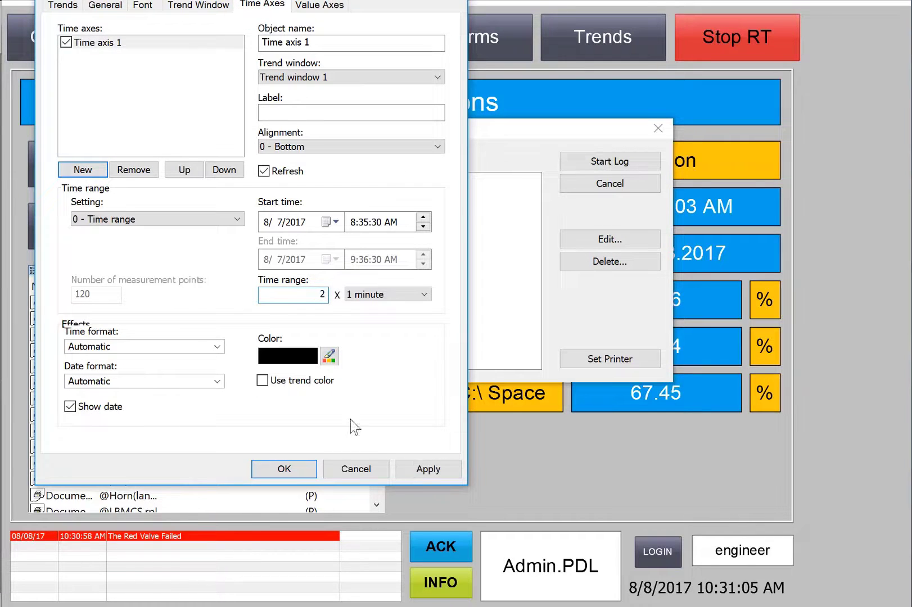
pyautogui.click(428, 468)
pyautogui.click(284, 469)
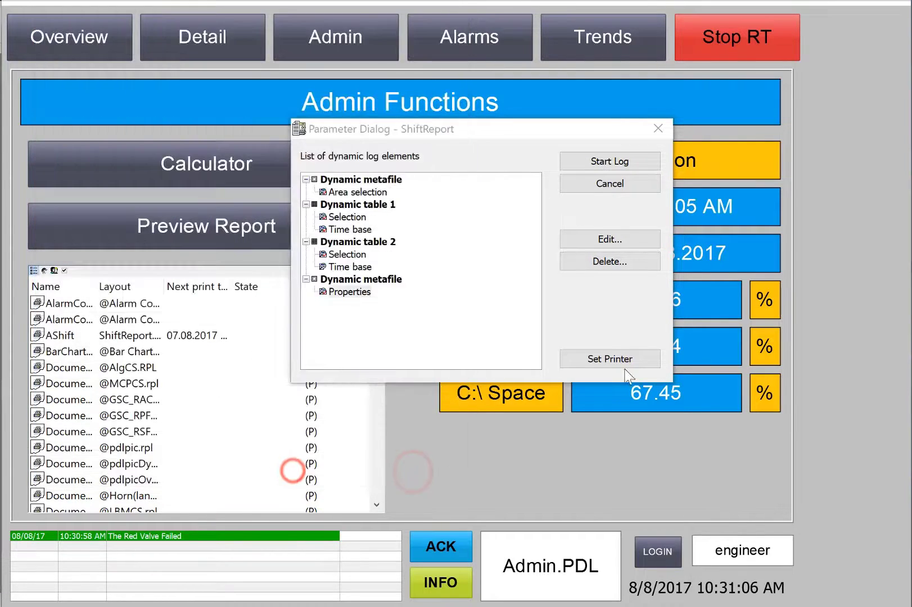
pyautogui.click(610, 163)
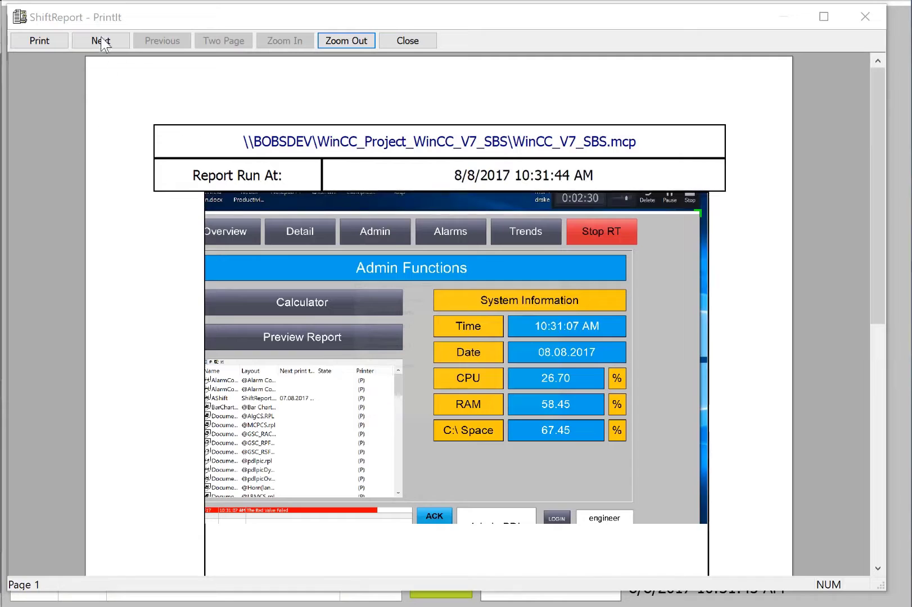
pyautogui.click(101, 41)
pyautogui.scroll(-3, 182, 327)
pyautogui.scroll(-3, 181, 326)
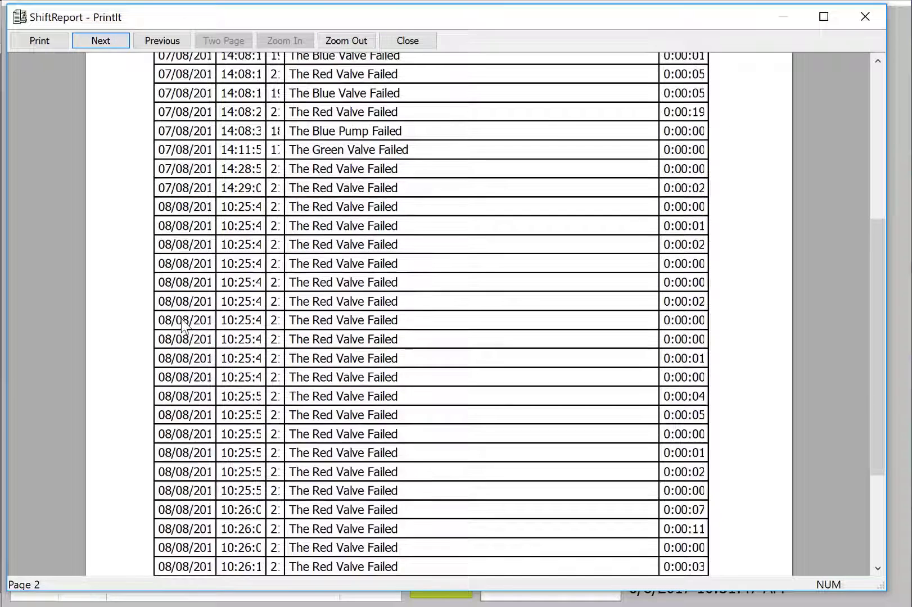
pyautogui.scroll(-3, 181, 326)
pyautogui.scroll(3, 181, 327)
pyautogui.scroll(3, 184, 327)
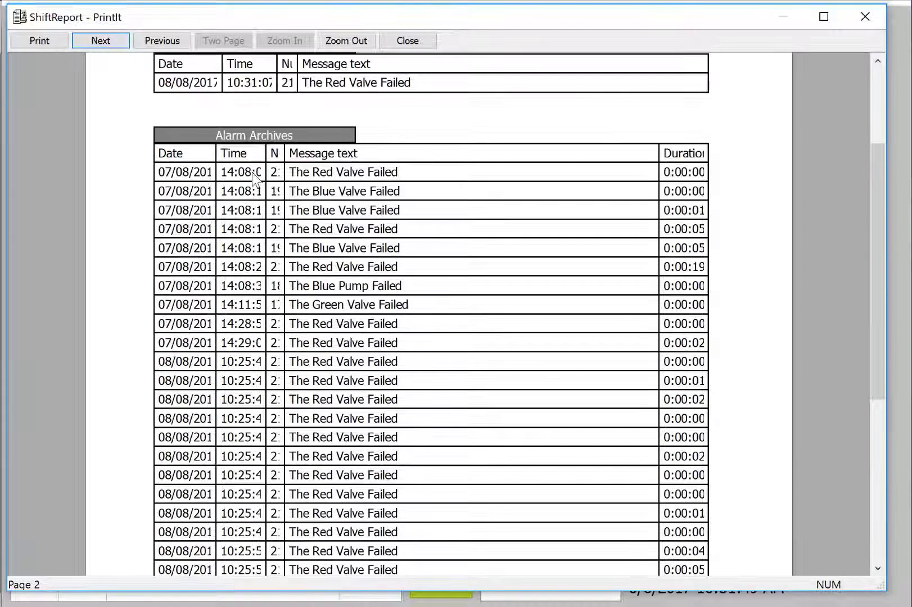
pyautogui.click(113, 40)
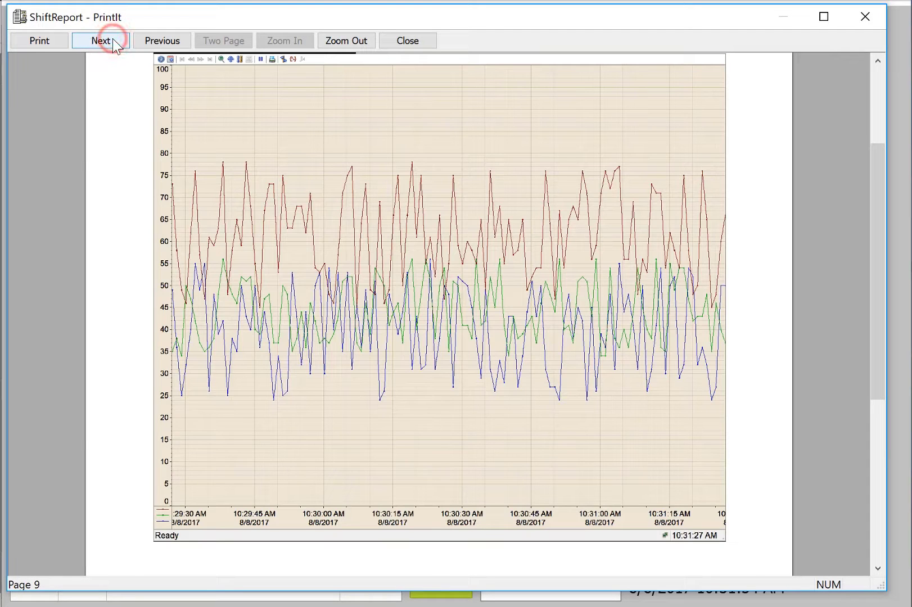
pyautogui.scroll(3, 334, 417)
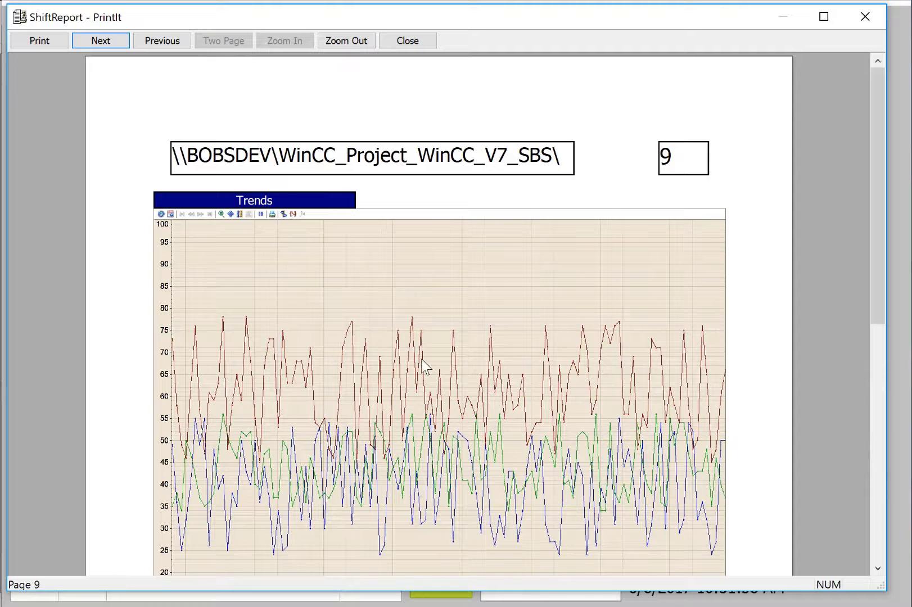
pyautogui.click(421, 39)
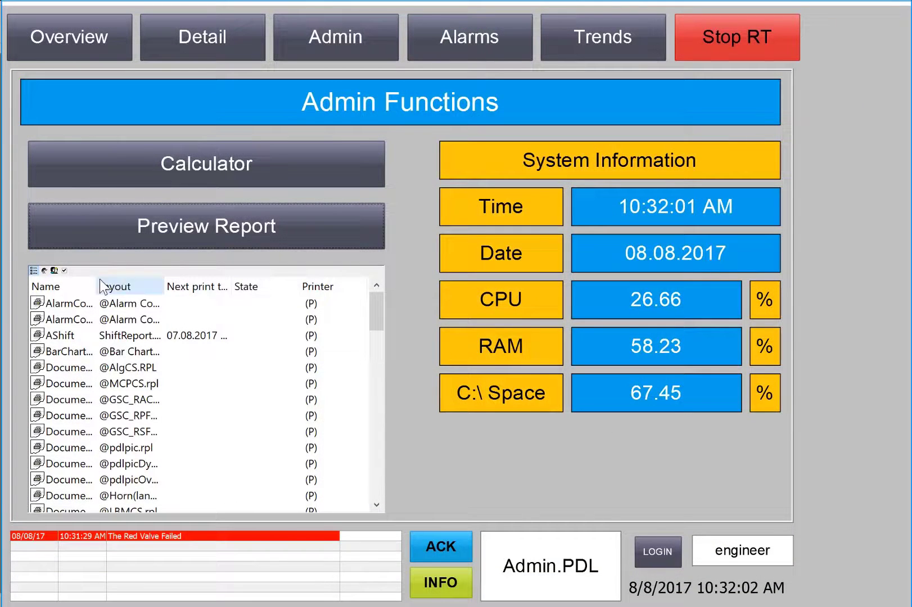
pyautogui.moveTo(93, 286); pyautogui.dragTo(146, 286)
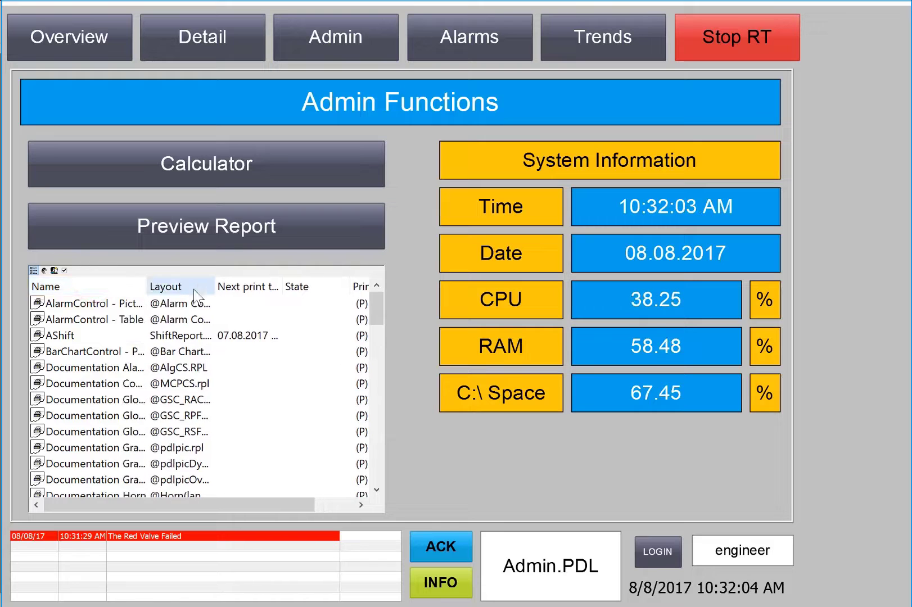
# Step: Widen the Layout column and show only the user-defined print jobs
pyautogui.moveTo(213, 287); pyautogui.dragTo(282, 292)
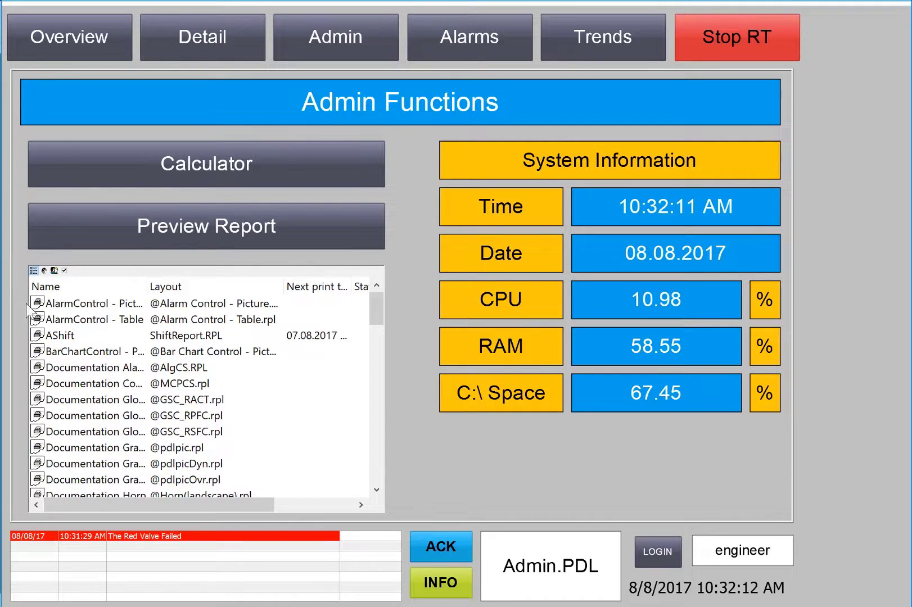
pyautogui.click(45, 271)
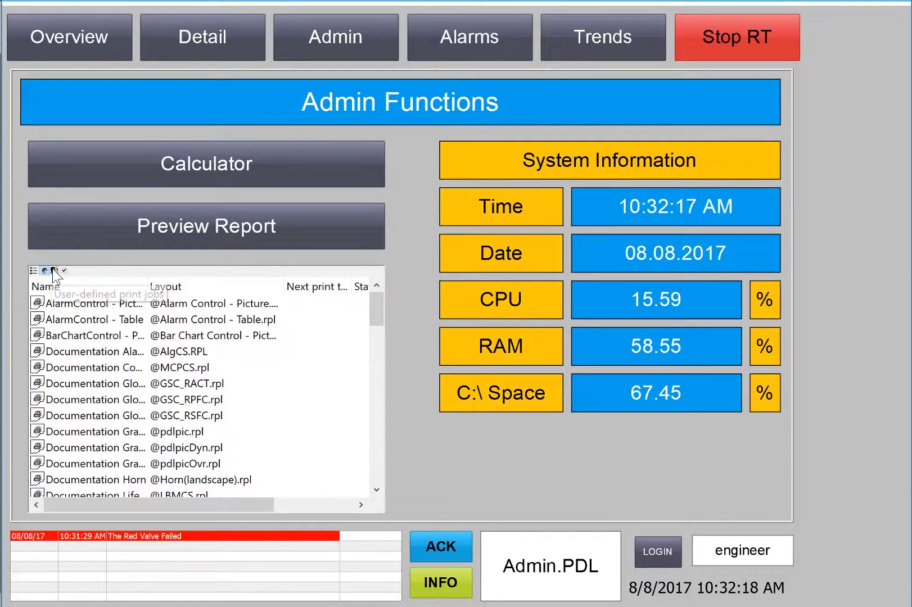
pyautogui.click(54, 271)
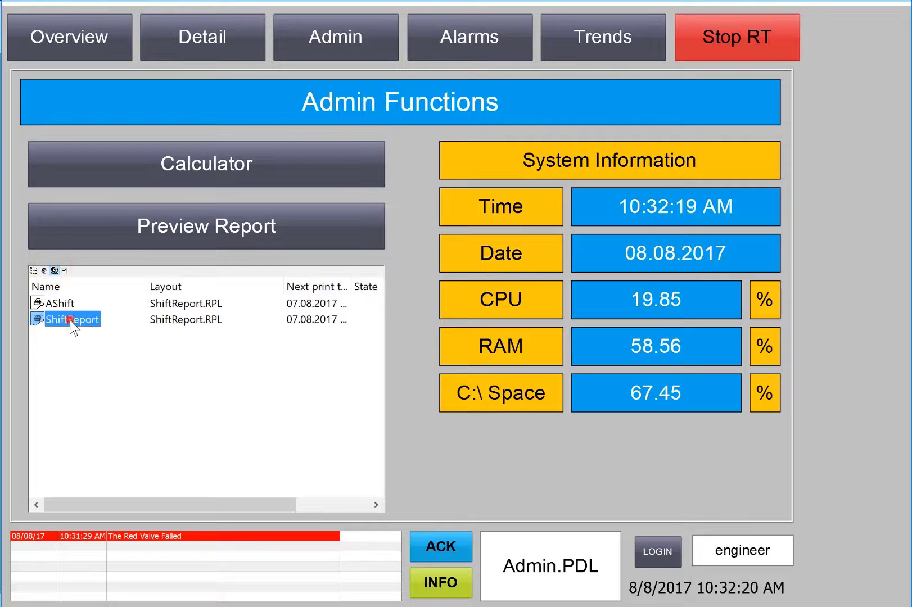
# Step: Bring up the ShiftReport job's context menu, then dismiss it
pyautogui.click(59, 320)
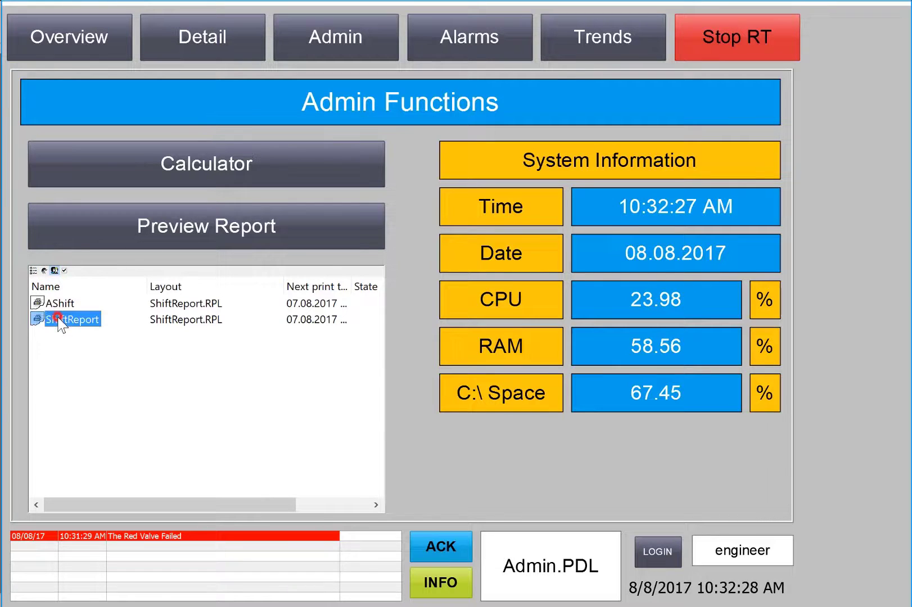
pyautogui.rightClick(68, 322)
pyautogui.moveTo(114, 332)
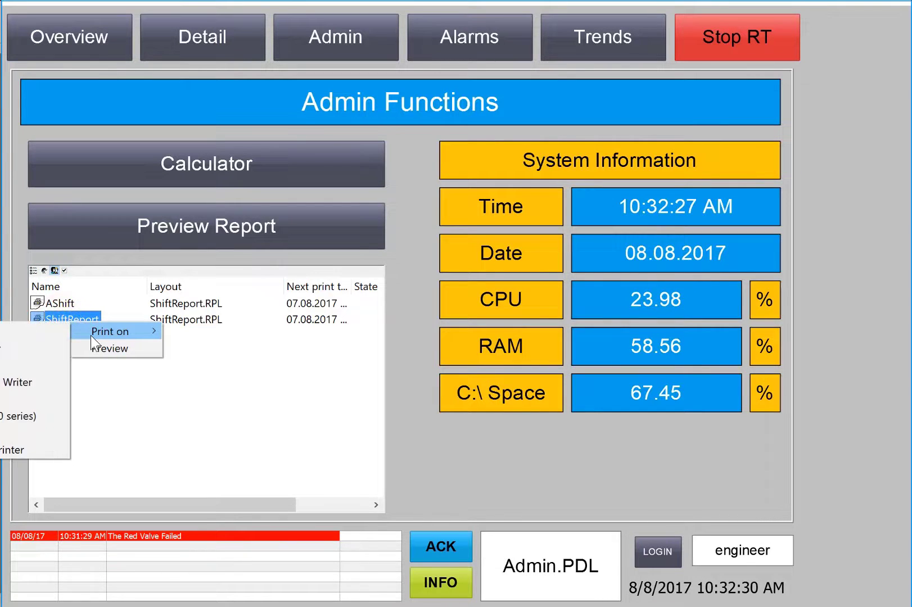
pyautogui.click(264, 342)
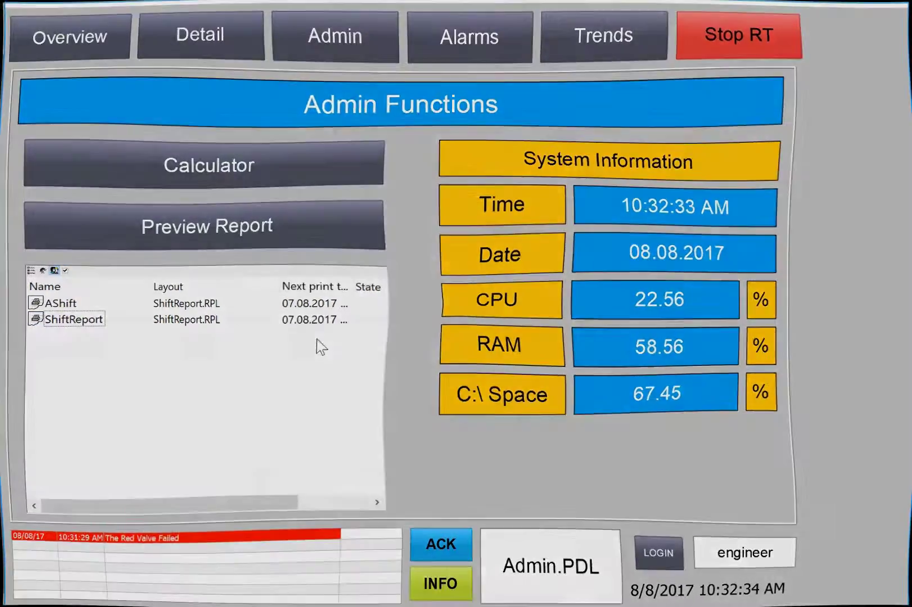